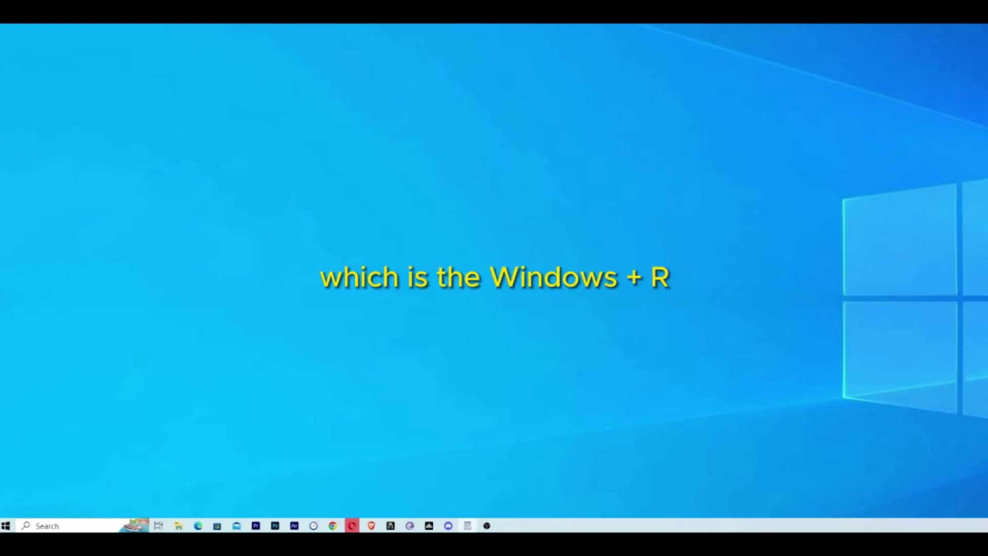
# Launch Command Prompt with CMD from the Run box, then close it again.
pyautogui.press('super+r')
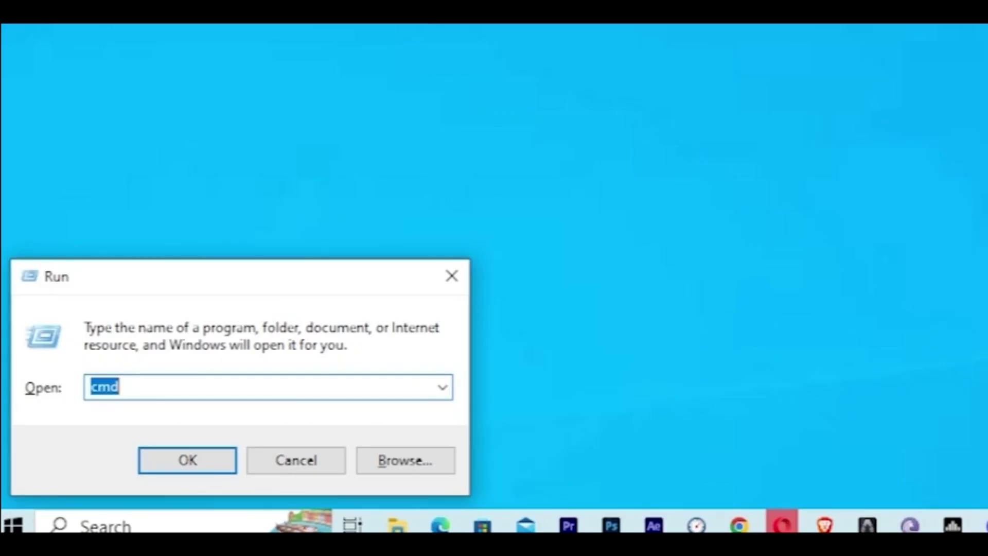
pyautogui.write('CMD')
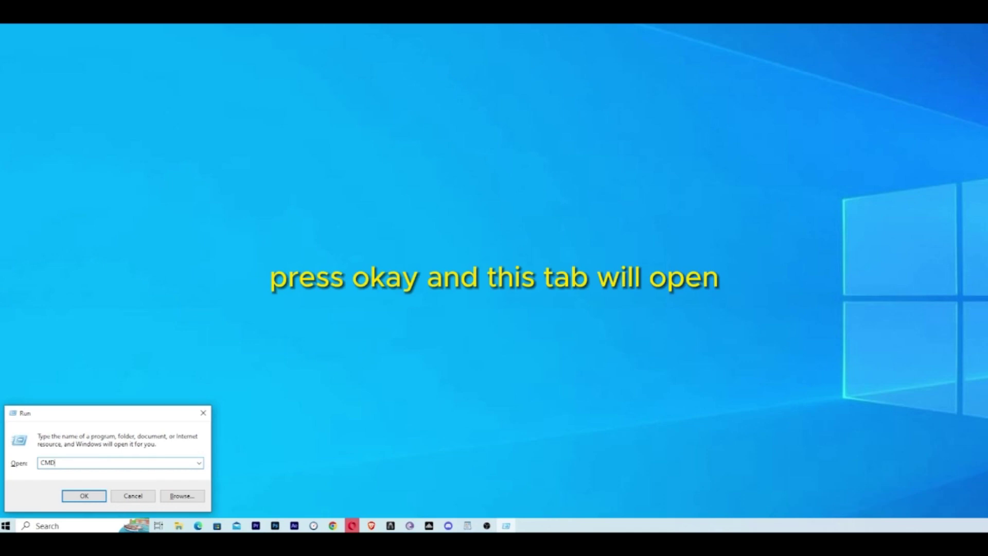
pyautogui.press('Return')
pyautogui.moveTo(329, 48); pyautogui.dragTo(318, 55)
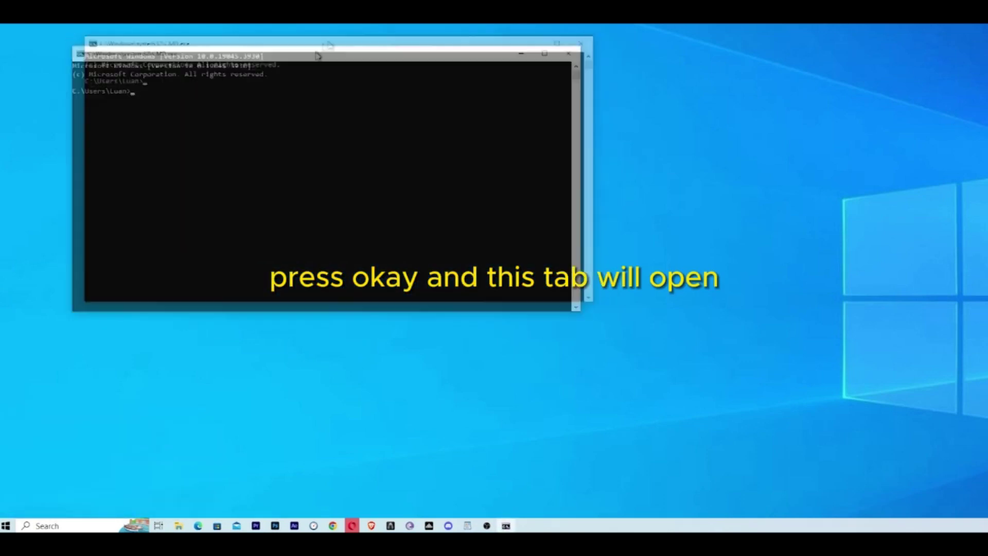
pyautogui.click(581, 54)
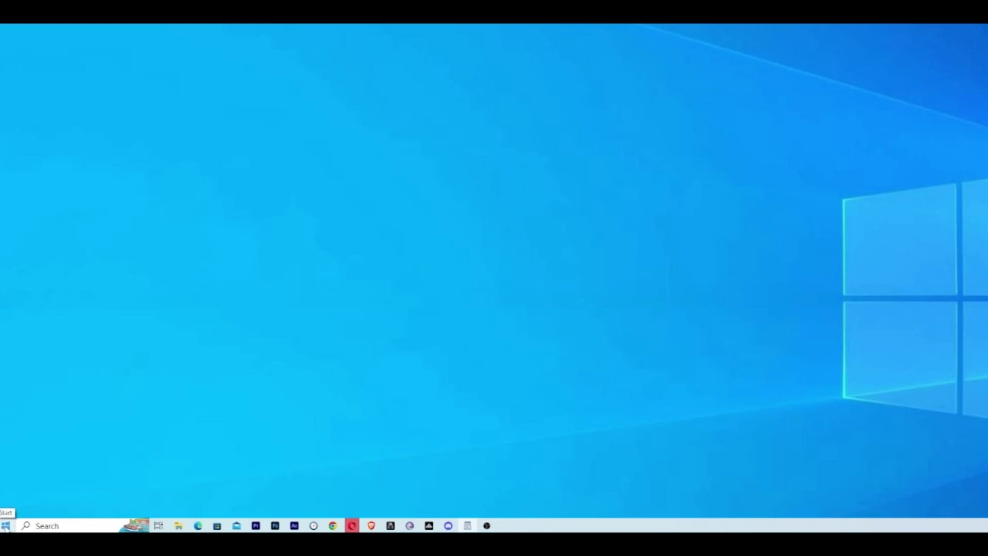
# Search Start for 'command prompt' and run it as administrator.
pyautogui.click(6, 526)
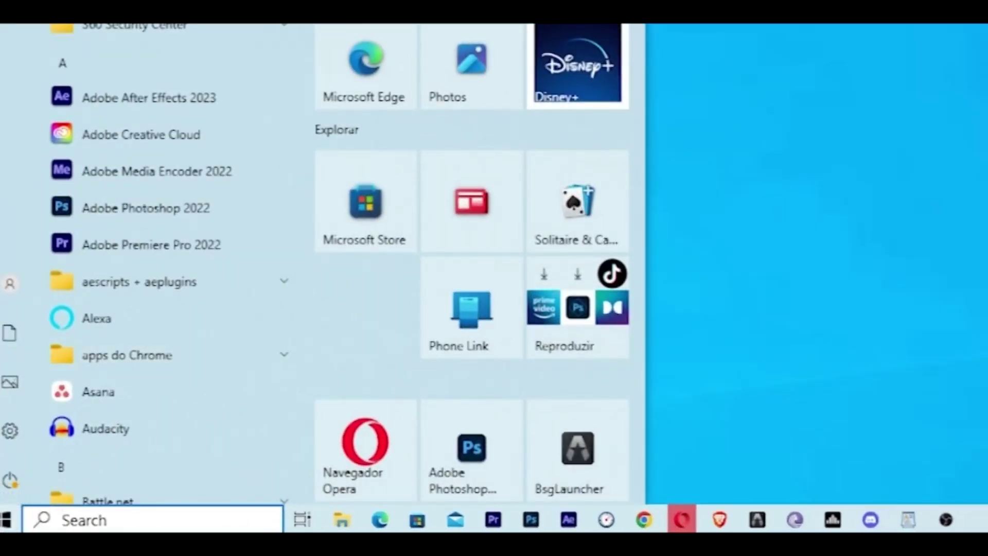
pyautogui.write('cmd')
pyautogui.press('BackSpace')
pyautogui.press('BackSpace')
pyautogui.press('BackSpace')
pyautogui.write('command prompt')
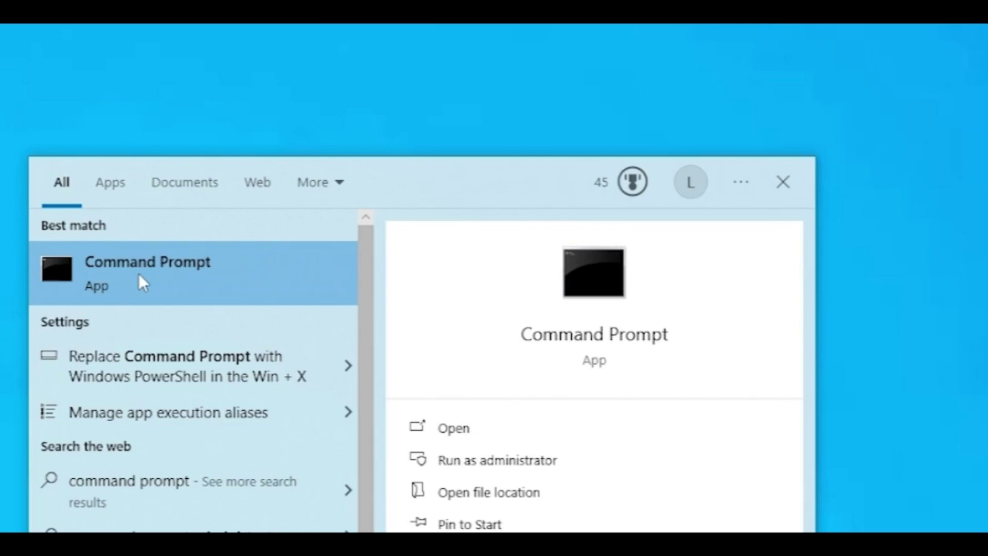
pyautogui.rightClick(139, 276)
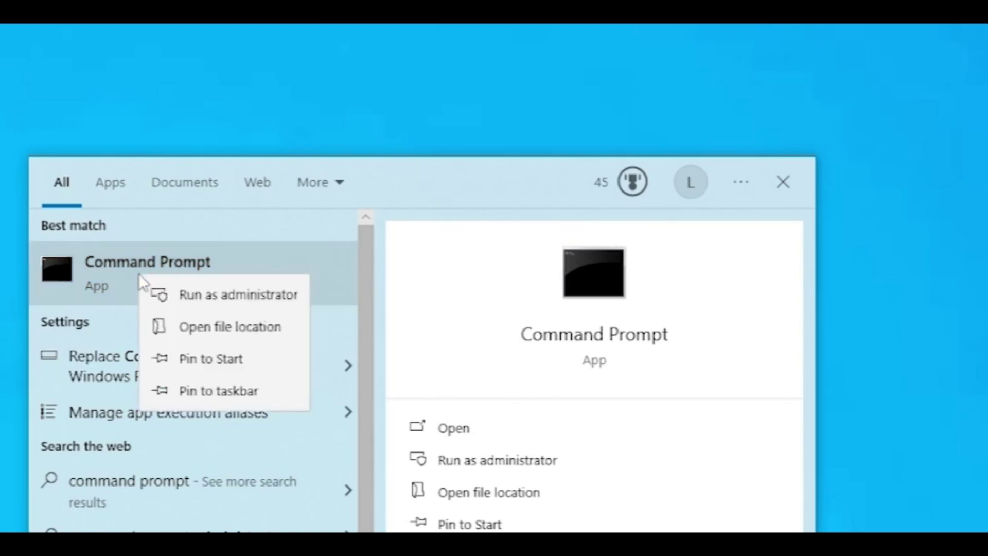
pyautogui.click(191, 299)
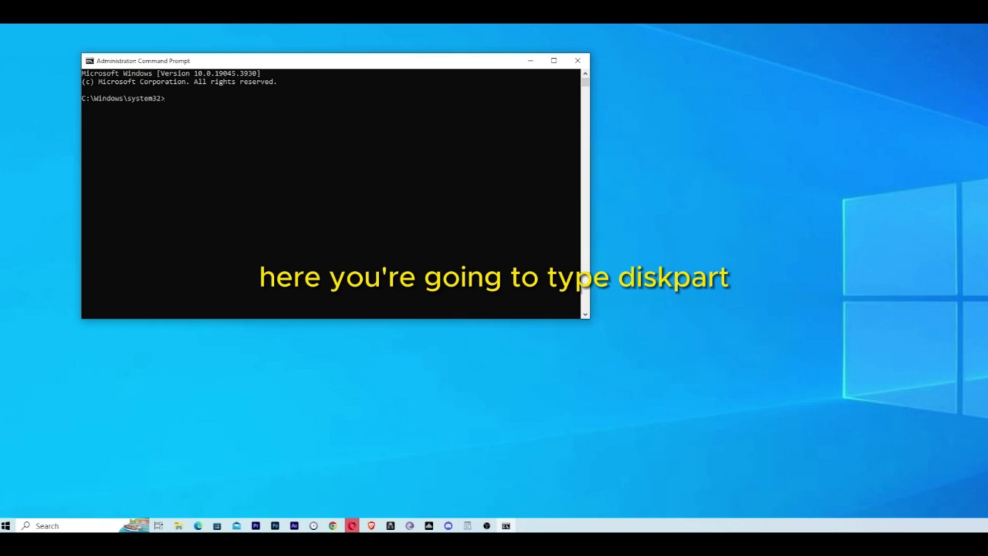
# Start a DiskPart session by entering diskpart at the system32 prompt.
pyautogui.write('diskpar')
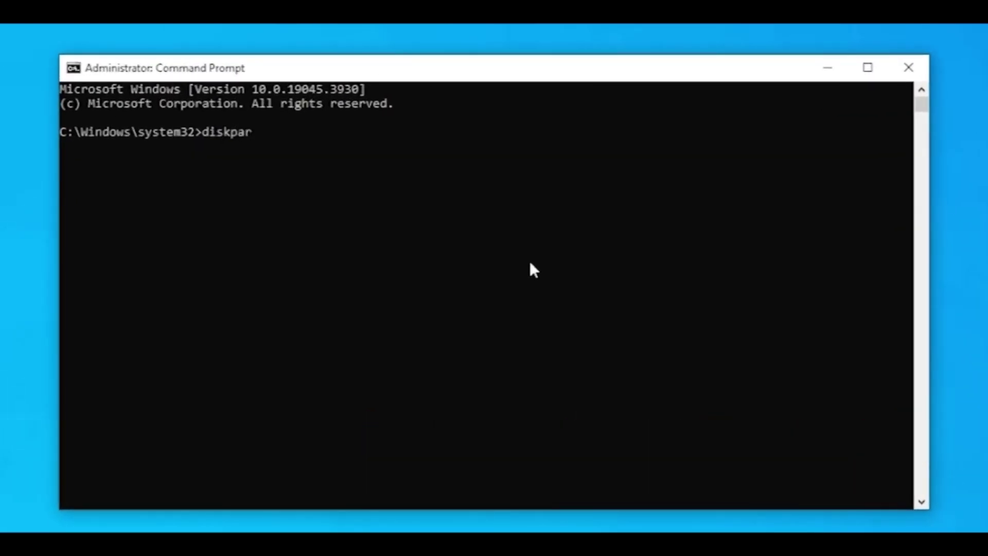
pyautogui.write('t')
pyautogui.press('Return')
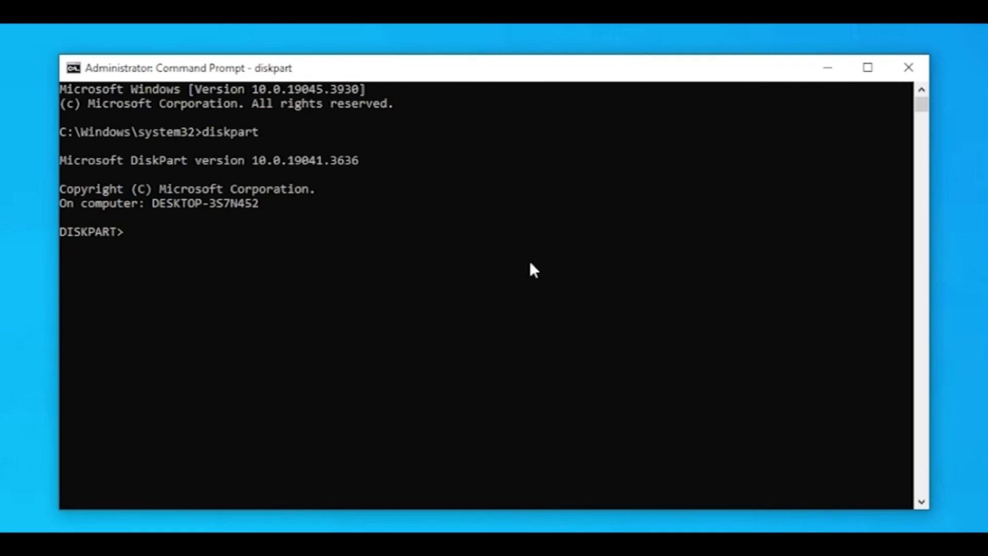
# Run list disk to show the four online disks, with Disk 0 at 2794 GB.
pyautogui.write('list')
pyautogui.write(' disk')
pyautogui.press('Return')
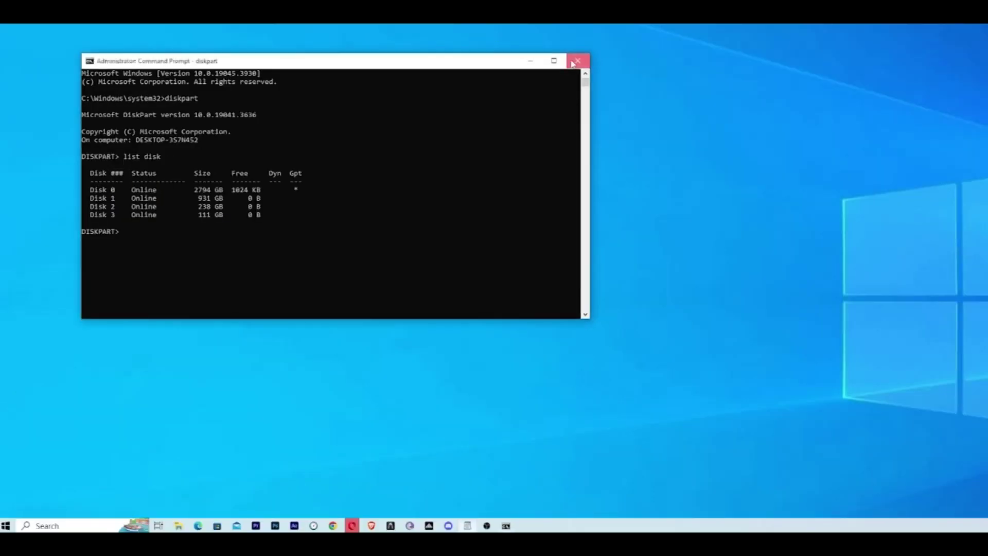
# Close the DiskPart Command Prompt window, returning to the desktop.
pyautogui.click(576, 61)
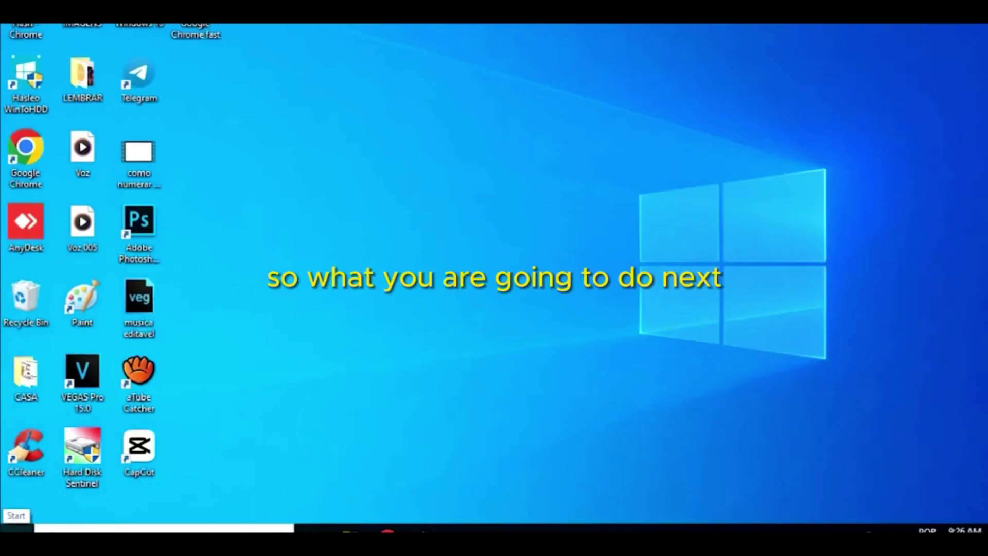
# Open Disk Management from the Win+X menu and bring up JULIMAR (E:)'s options.
pyautogui.rightClick(17, 528)
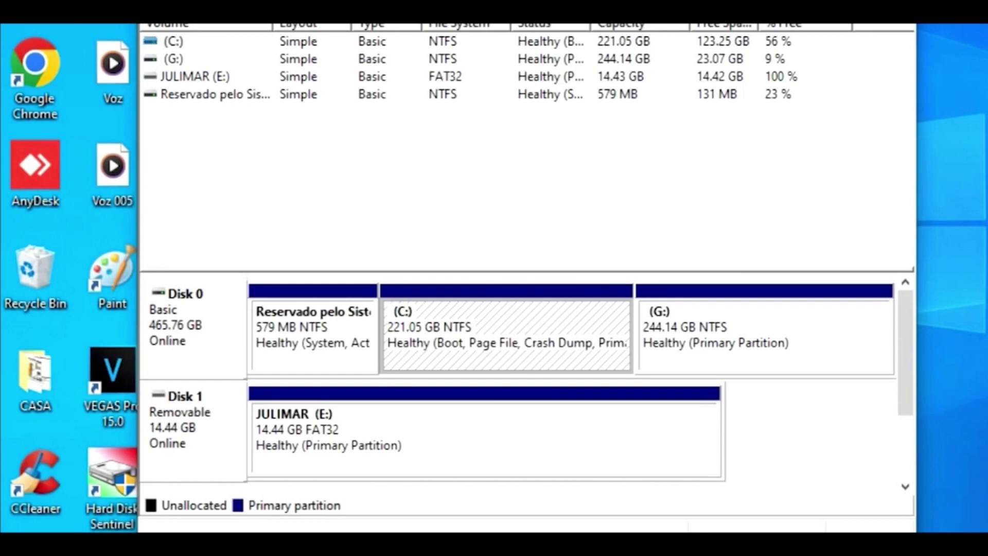
pyautogui.rightClick(379, 440)
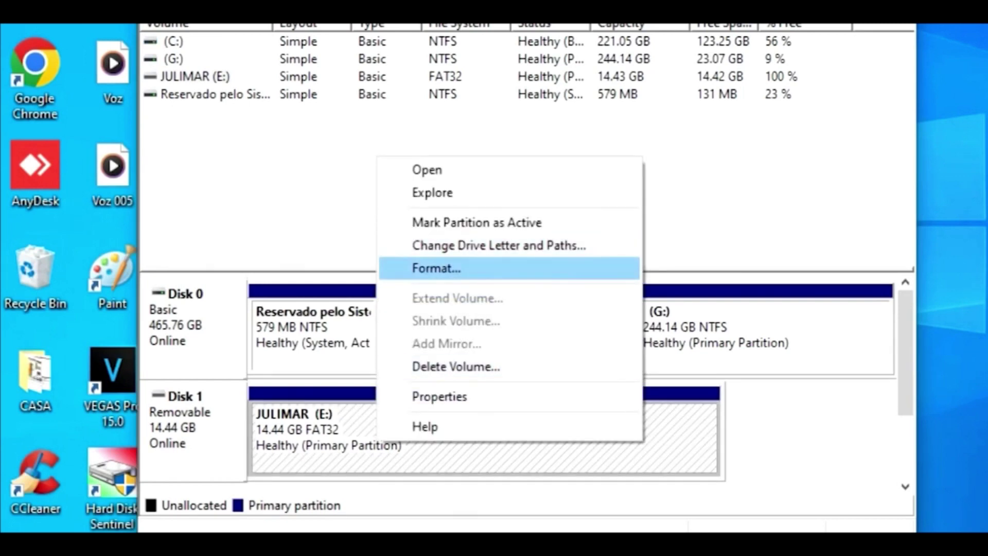
# Quick-format JULIMAR (E:) as FAT32 with its label kept, accepting the data-erase warning.
pyautogui.press('Return')
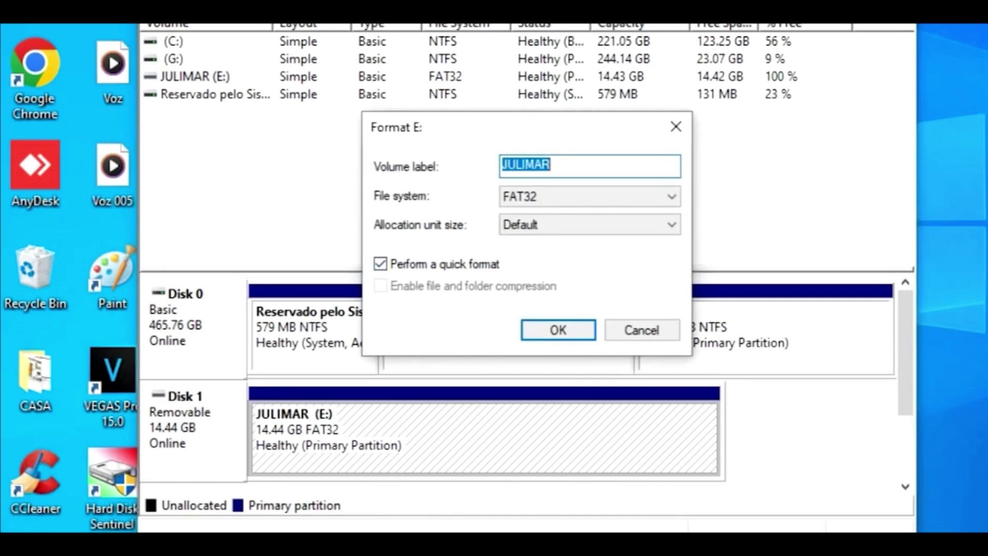
pyautogui.press('Return')
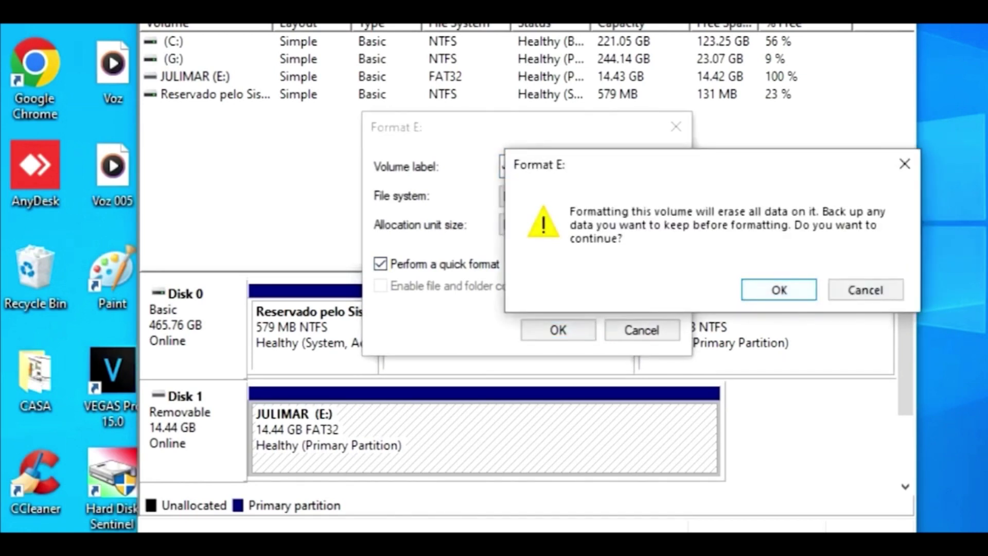
pyautogui.press('Return')
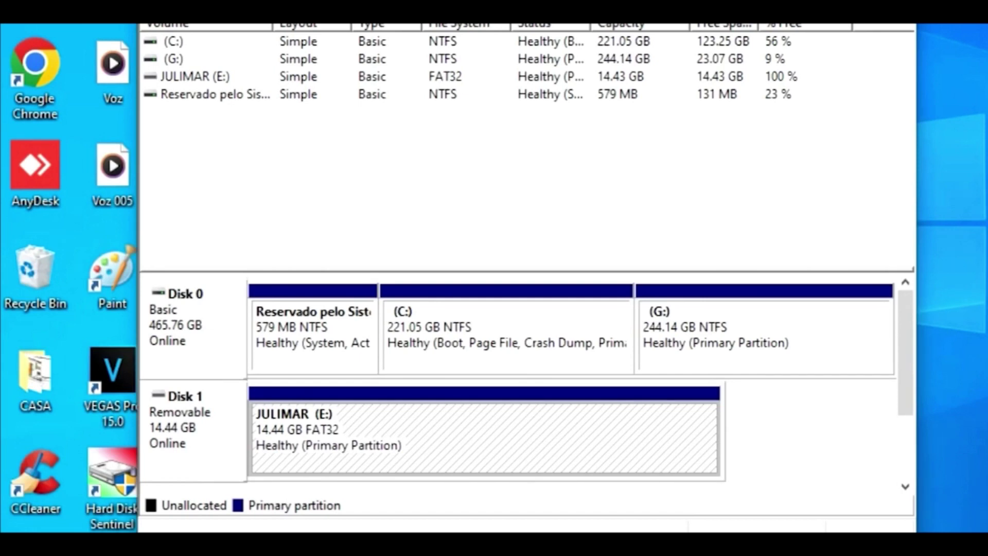
pyautogui.hotkey('shift', 'F10')
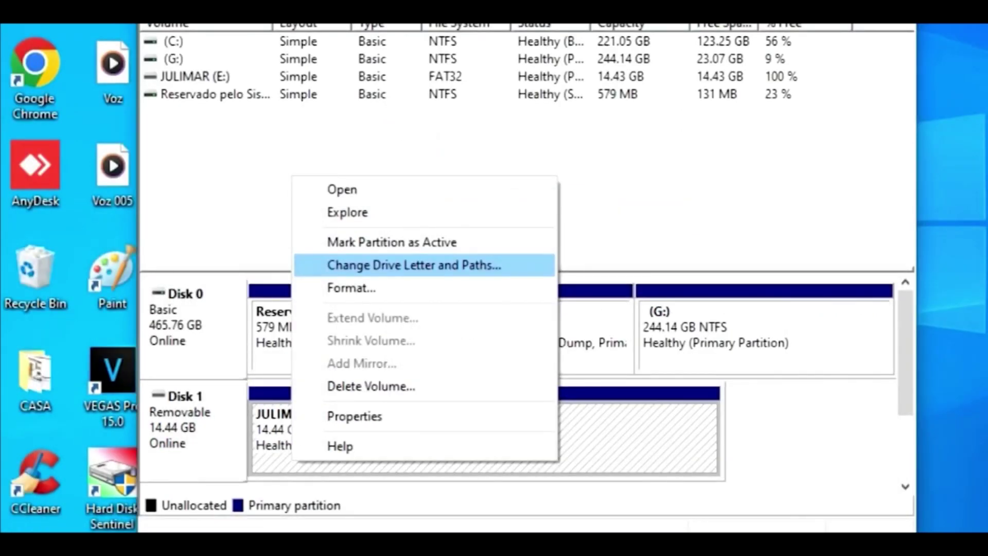
# Open Change Drive Letter and Paths for JULIMAR (E:), showing drive letter E:.
pyautogui.press('Return')
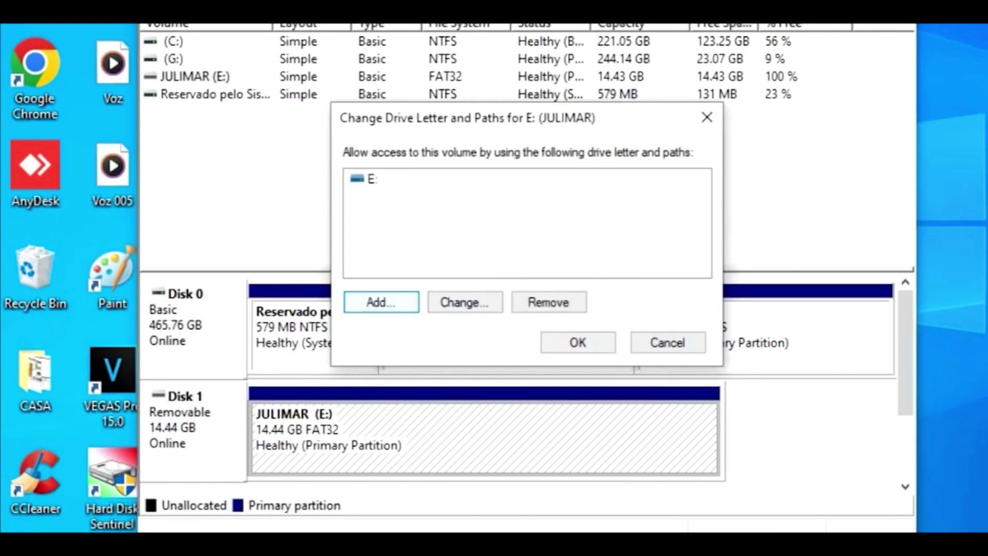
pyautogui.press('Return')
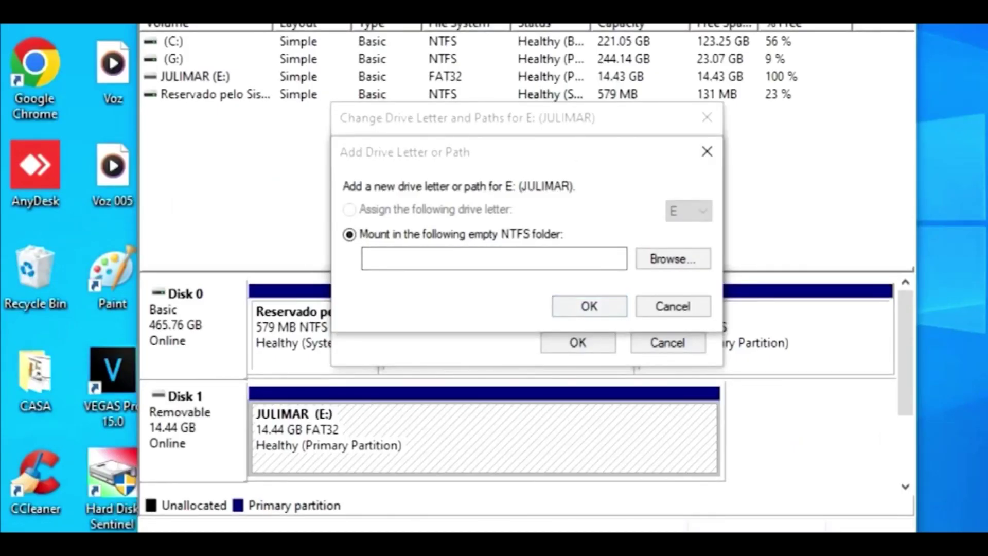
pyautogui.click(823, 107)
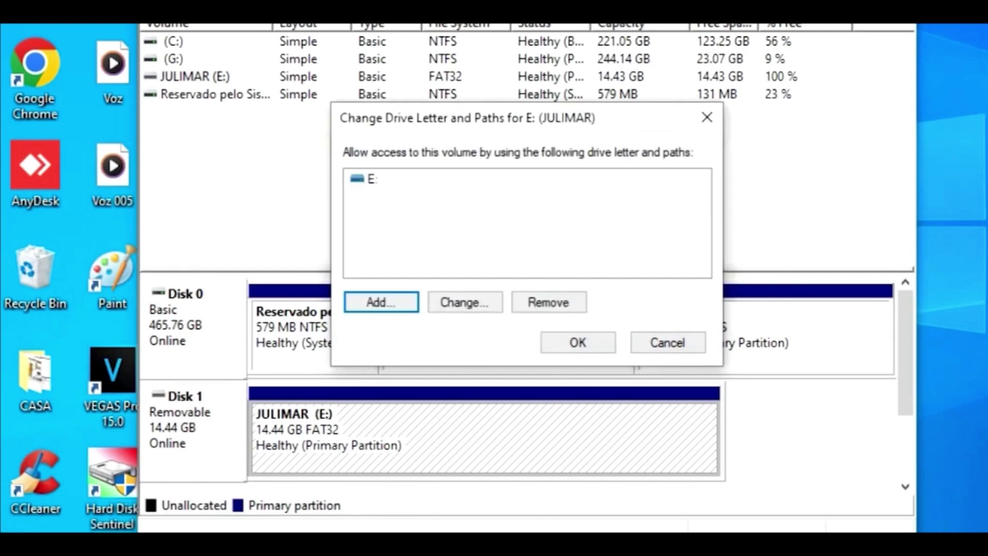
pyautogui.click(707, 117)
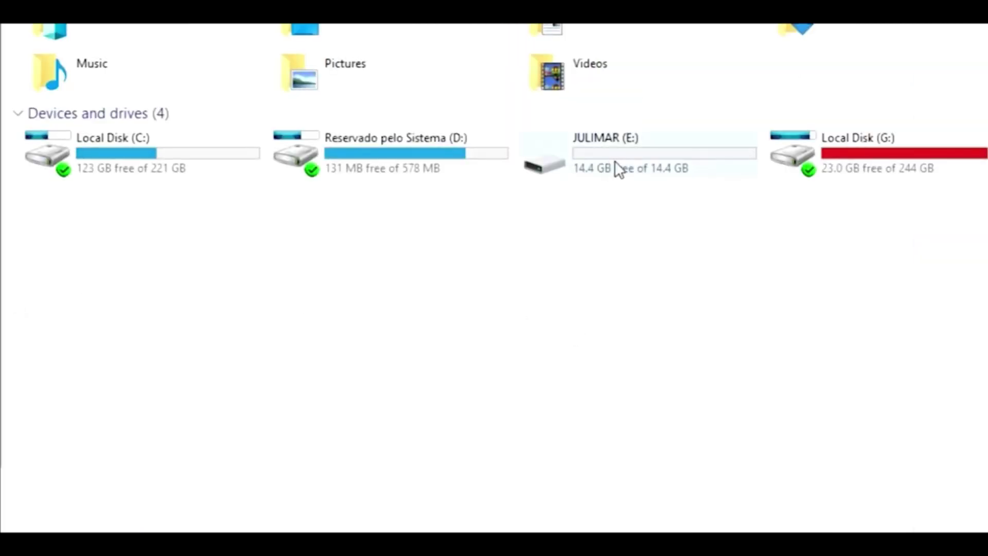